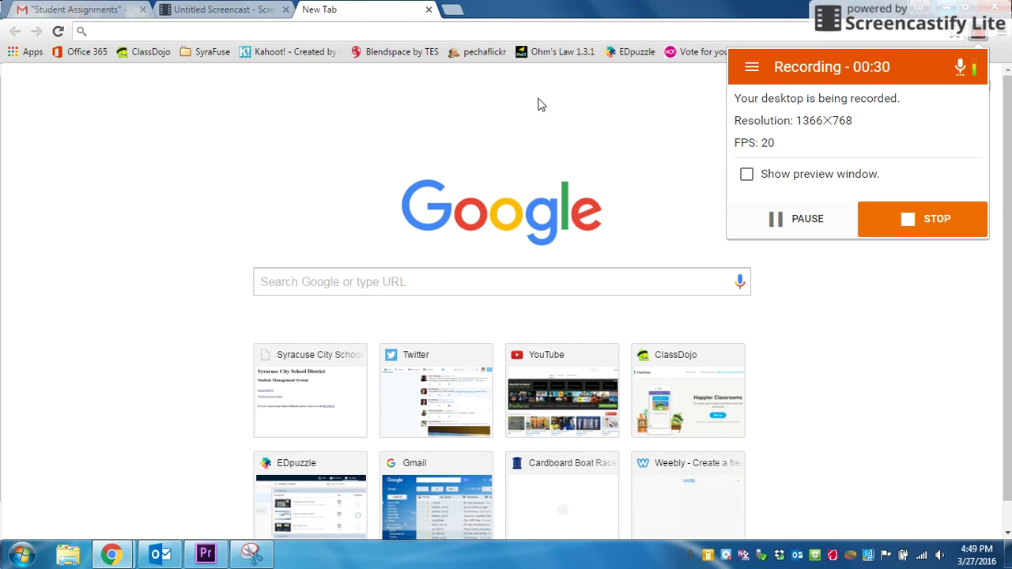
Minimize the current browser window and open Mozilla Firefox from the desktop in a maximized window.
{"action": "left_click", "coordinate": [466, 275]}
{"action": "left_click", "coordinate": [947, 7]}
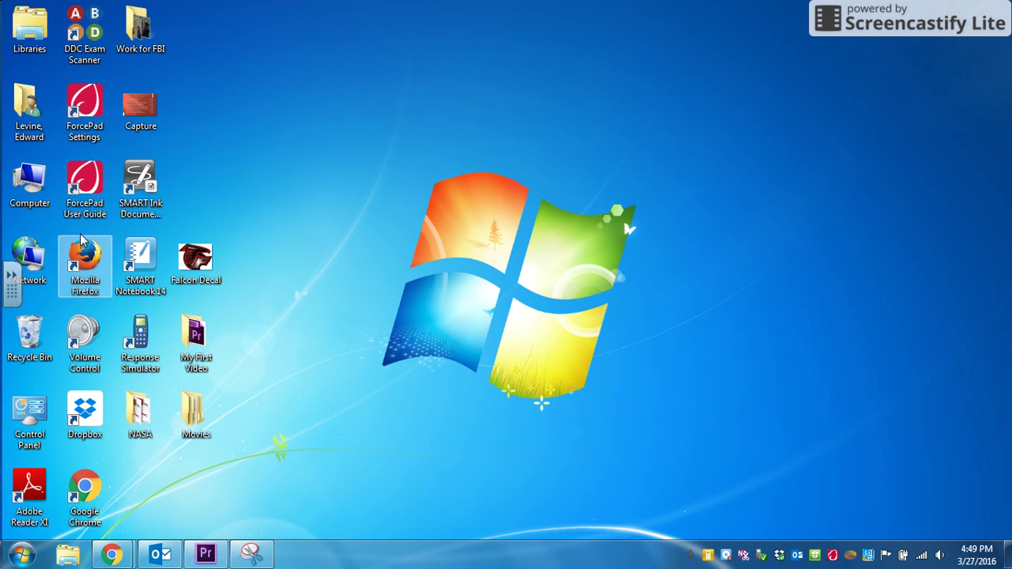
{"action": "left_click", "coordinate": [84, 260]}
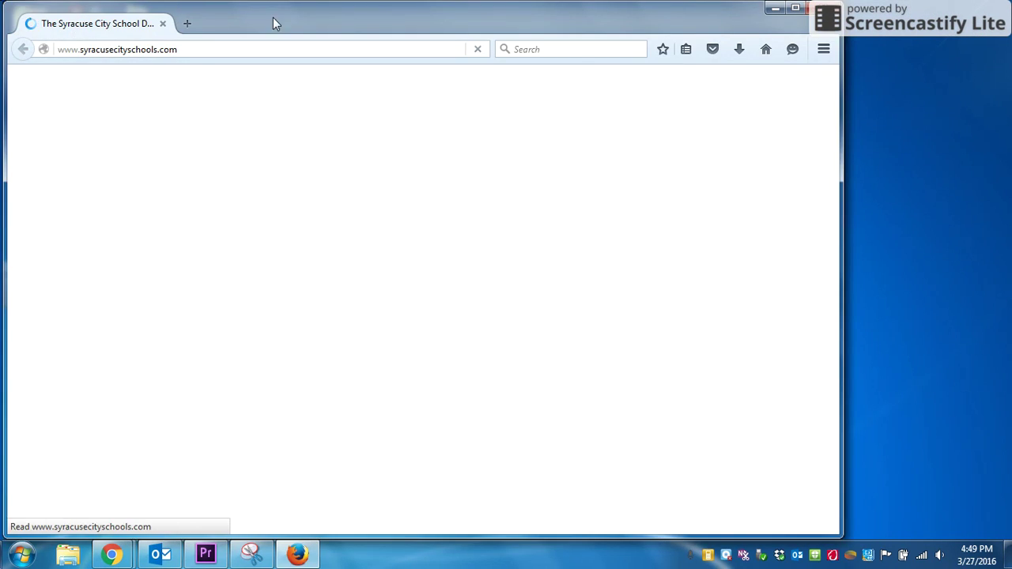
{"action": "left_click_drag", "start_coordinate": [273, 19], "coordinate": [414, 8]}
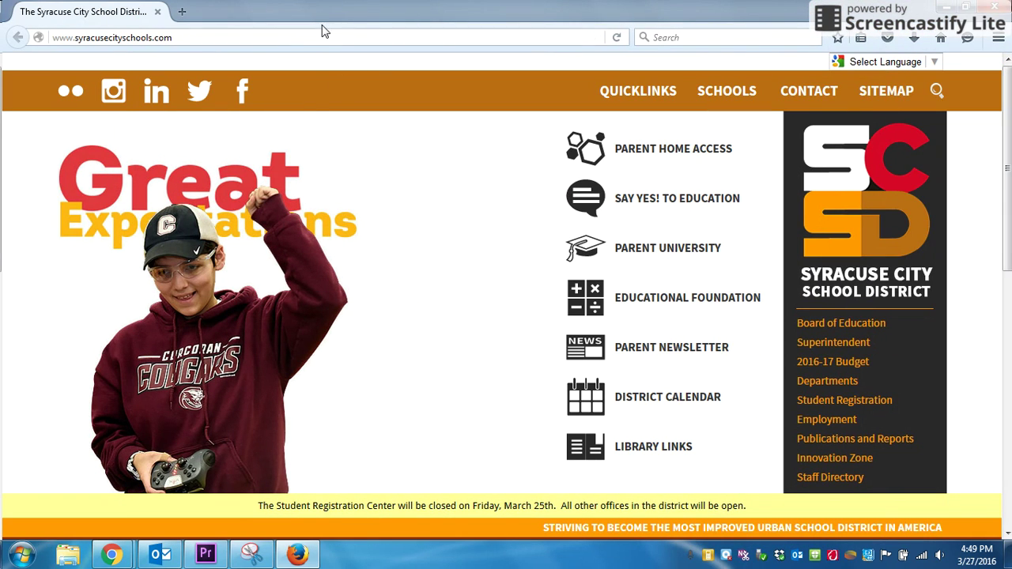
Search the web for "chrome" and open Google's Chrome browser download page from the results.
{"action": "left_click", "coordinate": [650, 37]}
{"action": "type", "text": "chrome"}
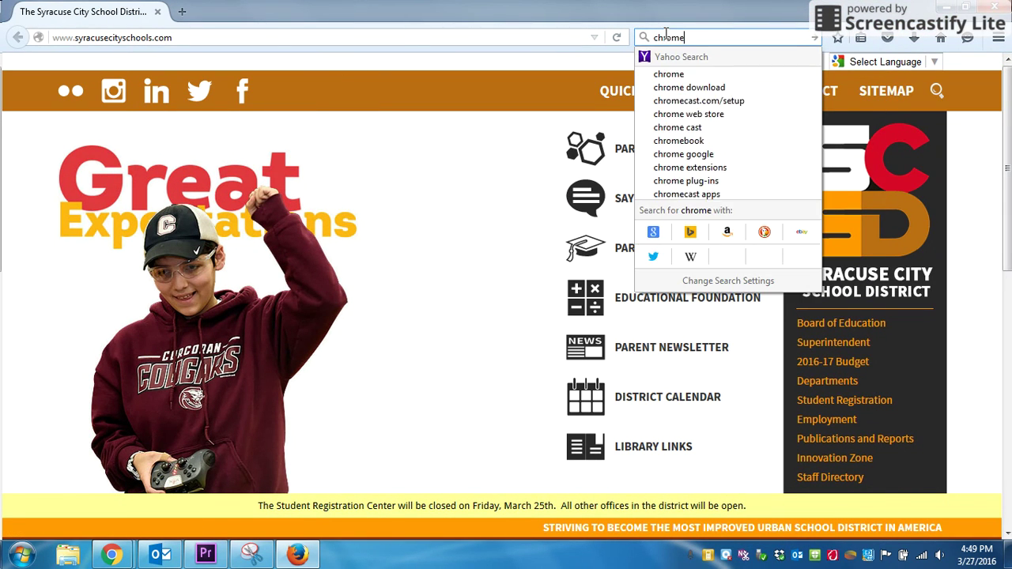
{"action": "key", "text": "Return"}
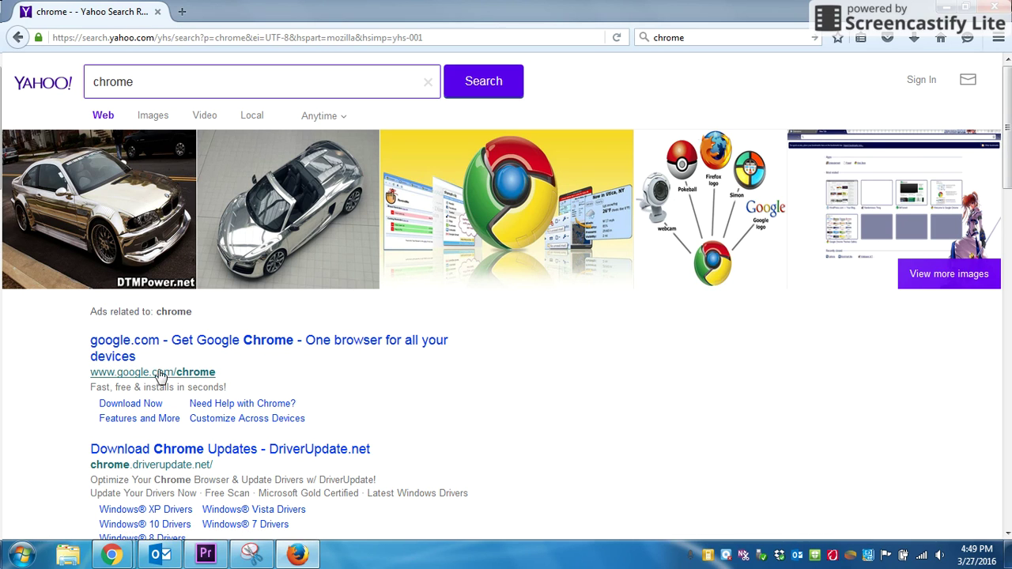
{"action": "left_click", "coordinate": [313, 347]}
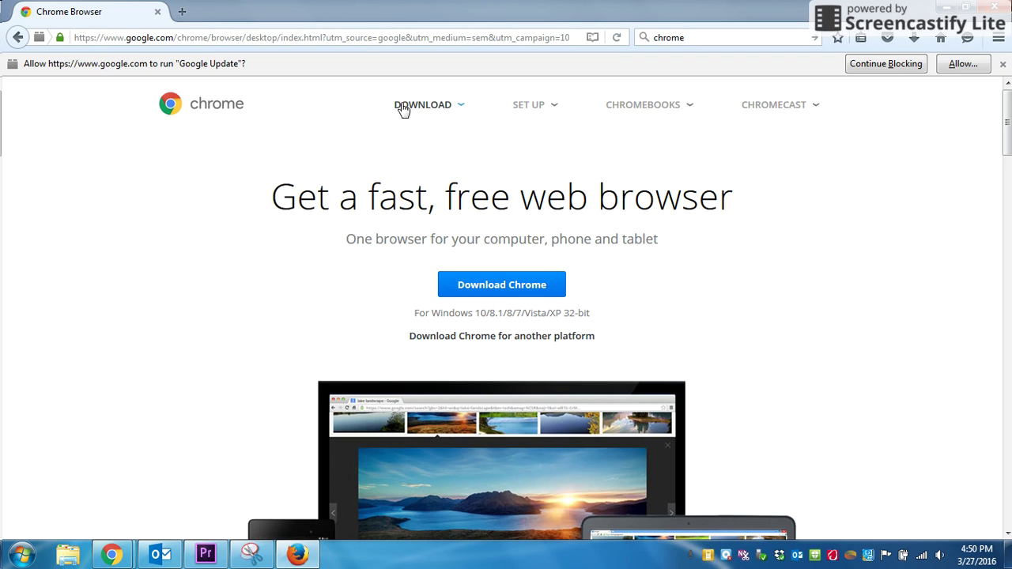
Close Firefox and switch back to the New Tab window in Google Chrome.
{"action": "left_click", "coordinate": [977, 66]}
{"action": "left_click", "coordinate": [269, 59]}
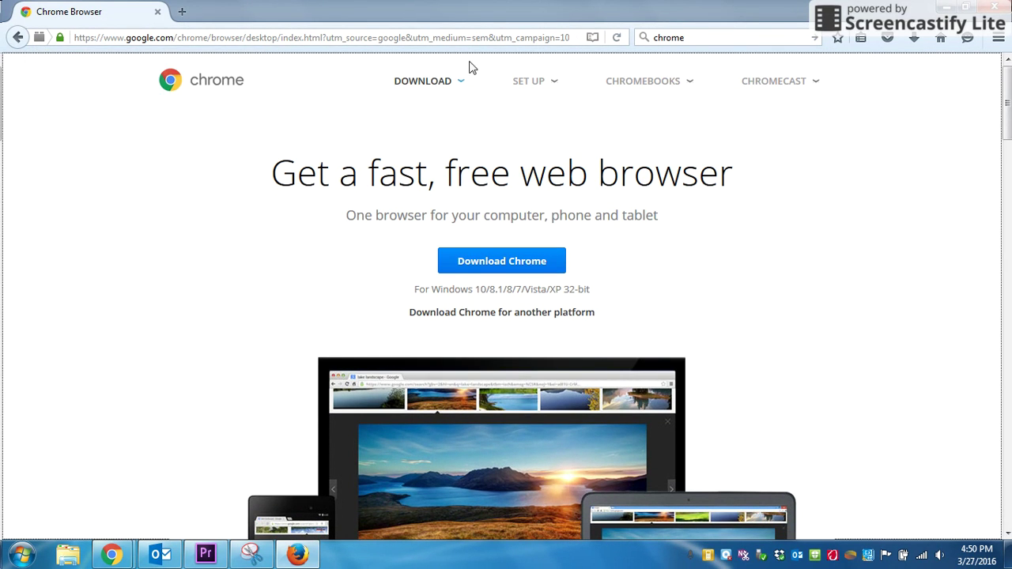
{"action": "key", "text": "alt+F4"}
{"action": "mouse_move", "coordinate": [112, 553]}
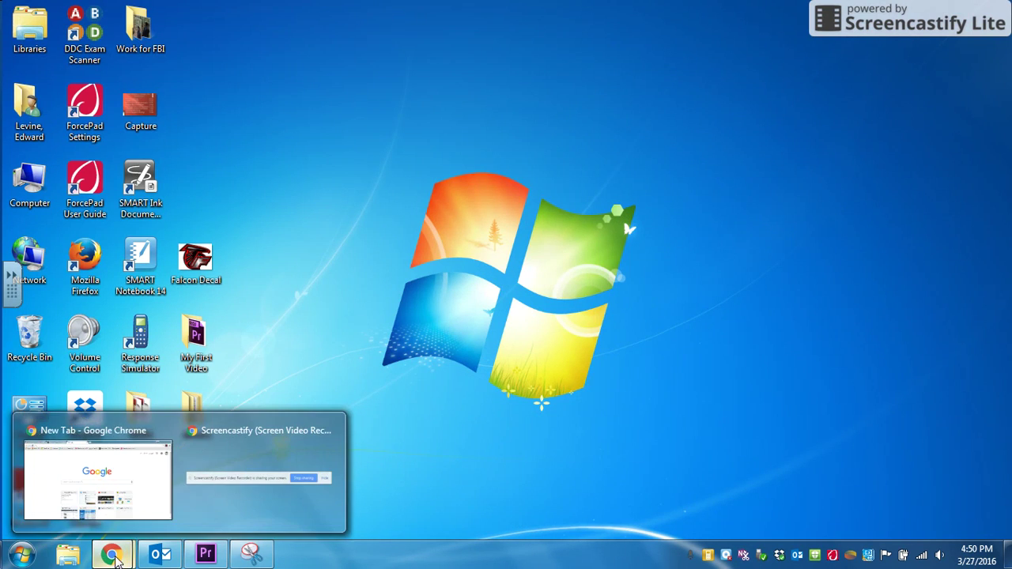
{"action": "left_click", "coordinate": [167, 431]}
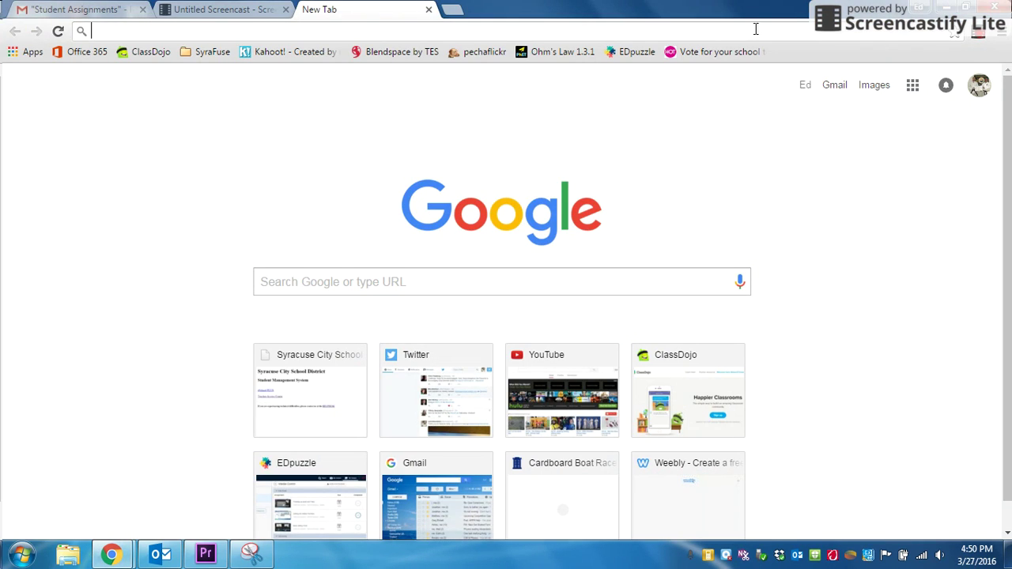
Search Google for "screencastify chrome".
{"action": "left_click", "coordinate": [401, 287]}
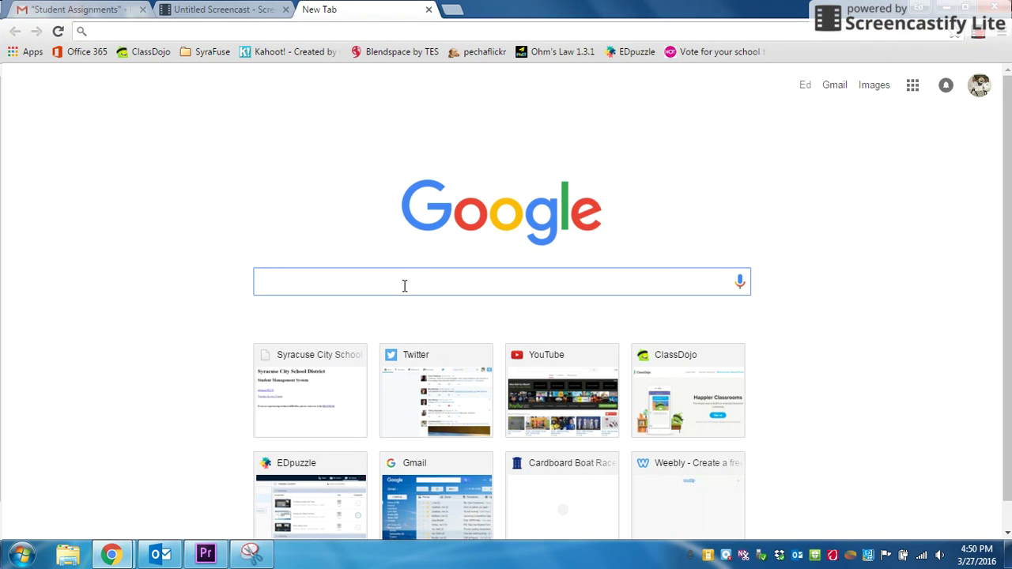
{"action": "type", "text": "scr"}
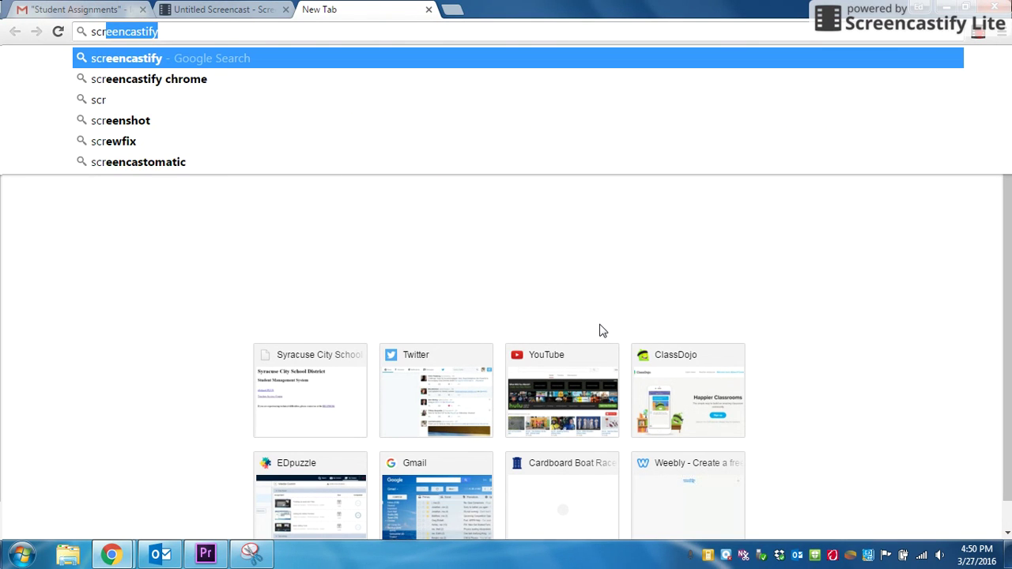
{"action": "type", "text": "eencastify"}
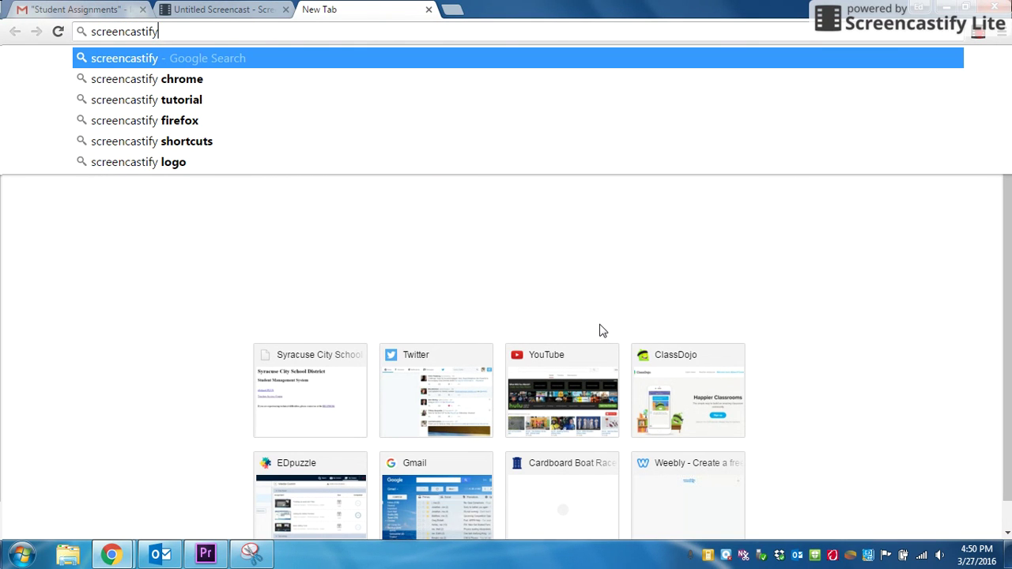
{"action": "type", "text": " chrome"}
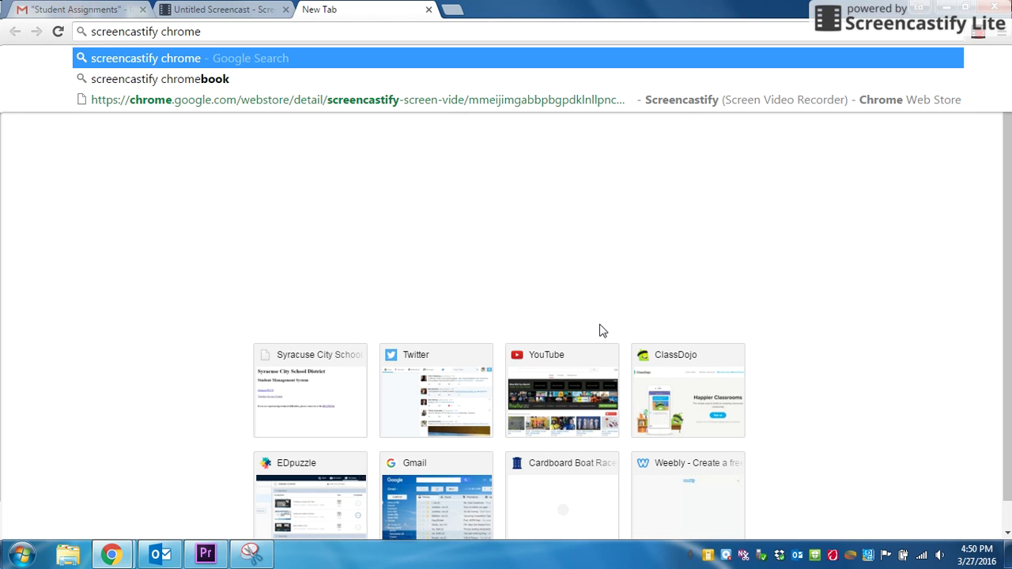
{"action": "key", "text": "Return"}
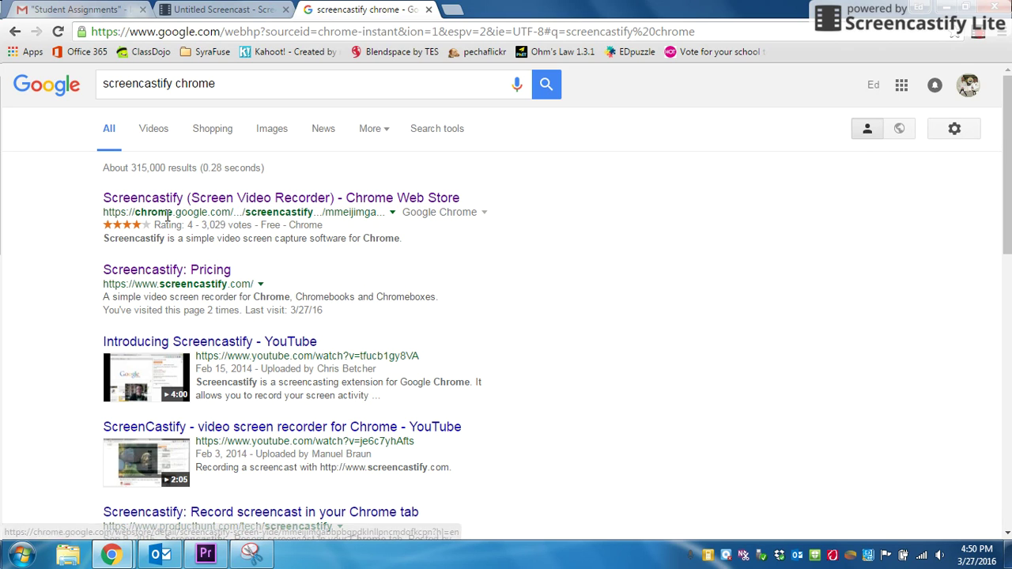
Open the Chrome Web Store page of Screencastify (Screen Video Recorder) and bring up the extension's recording controls.
{"action": "left_click", "coordinate": [222, 198]}
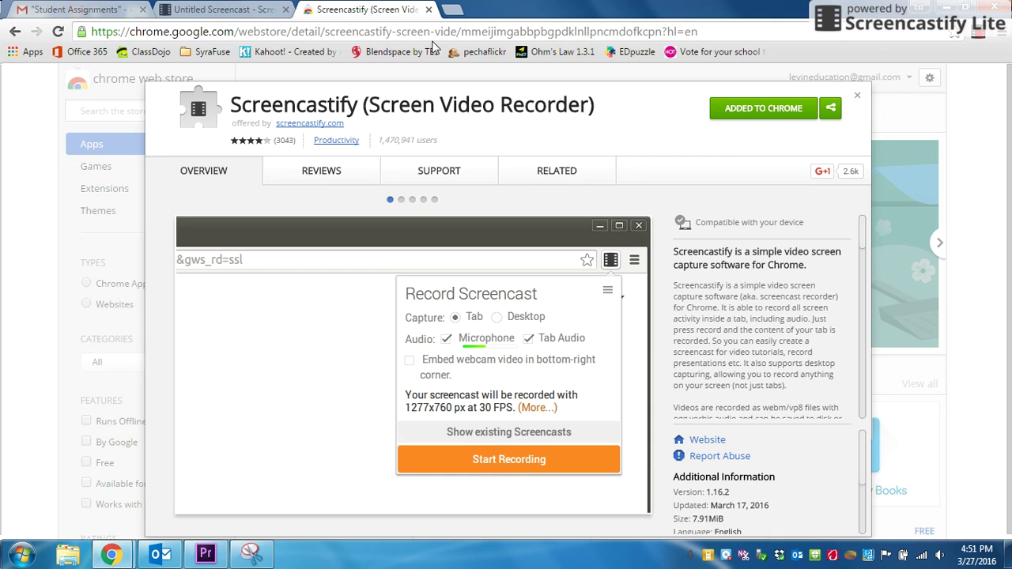
{"action": "left_click", "coordinate": [983, 37]}
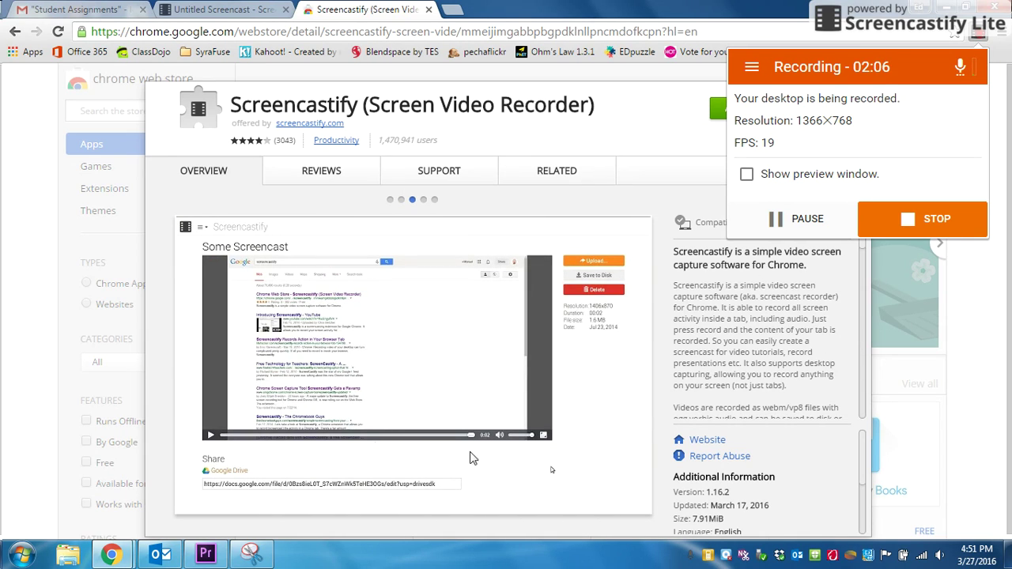
Examine the "Share your screen" snip in Snipping Tool, marking it with the pen, and close it without saving the changes.
{"action": "left_click", "coordinate": [252, 554]}
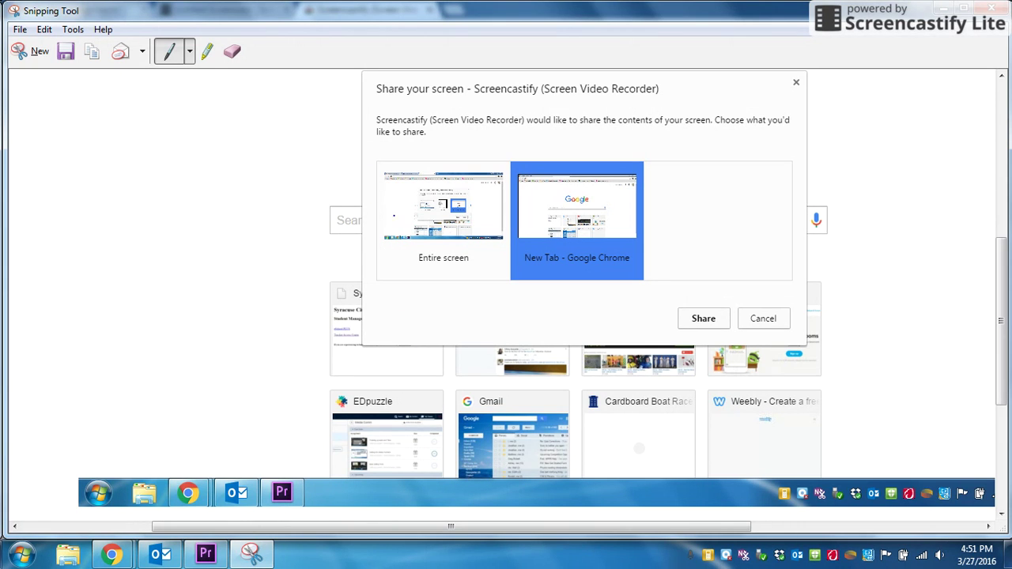
{"action": "mouse_move", "coordinate": [474, 165]}
{"action": "left_mouse_down"}
{"action": "mouse_move", "coordinate": [435, 161]}
{"action": "mouse_move", "coordinate": [386, 183]}
{"action": "mouse_move", "coordinate": [375, 235]}
{"action": "mouse_move", "coordinate": [450, 278]}
{"action": "mouse_move", "coordinate": [476, 272]}
{"action": "mouse_move", "coordinate": [483, 211]}
{"action": "mouse_move", "coordinate": [466, 179]}
{"action": "left_mouse_up"}
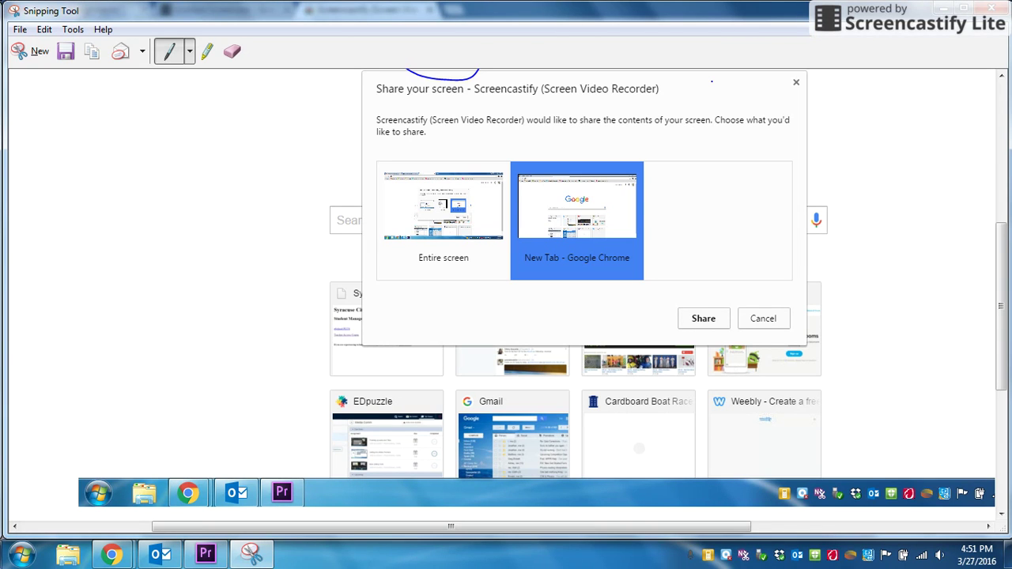
{"action": "left_click", "coordinate": [996, 10]}
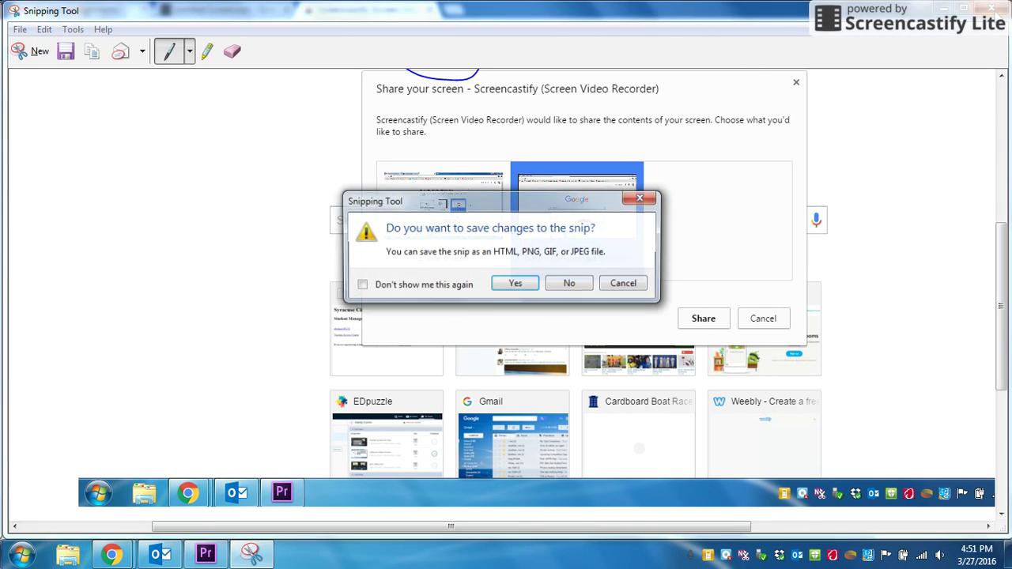
{"action": "left_click", "coordinate": [567, 284]}
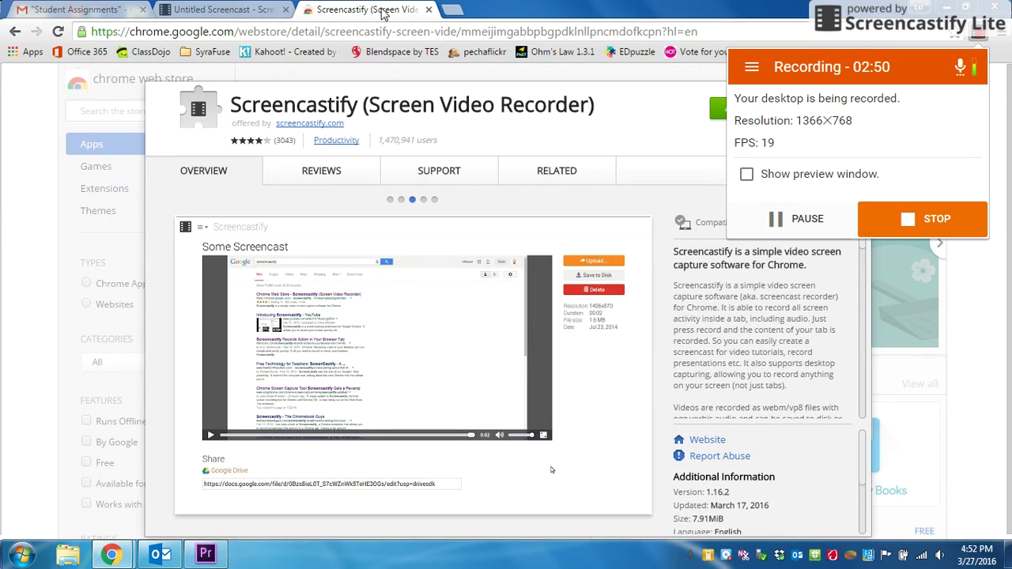
Open the Screencastify list of recordings and display the 00:04, 271.6 KB desktop screencast.
{"action": "left_click", "coordinate": [752, 69]}
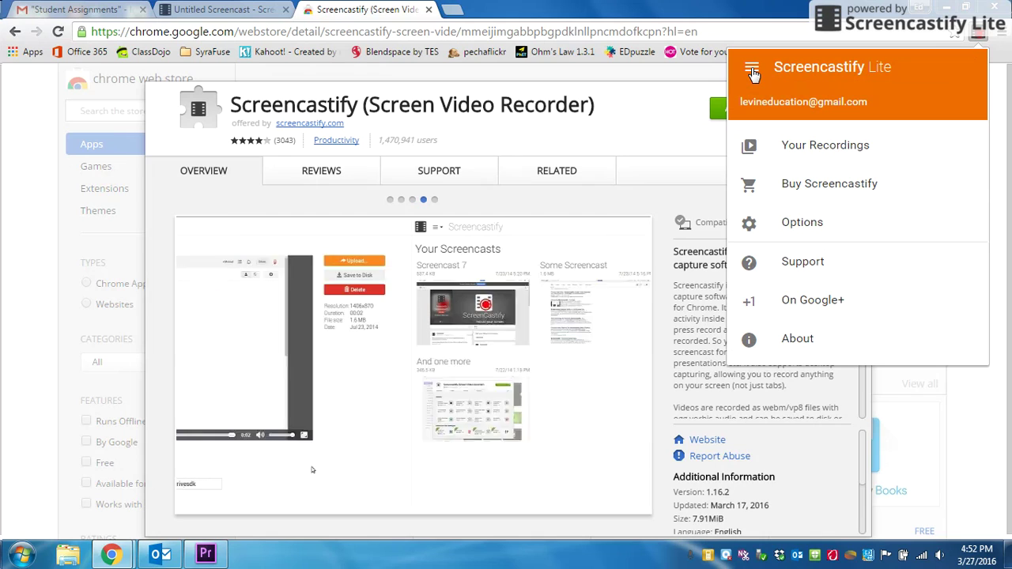
{"action": "left_click", "coordinate": [833, 157]}
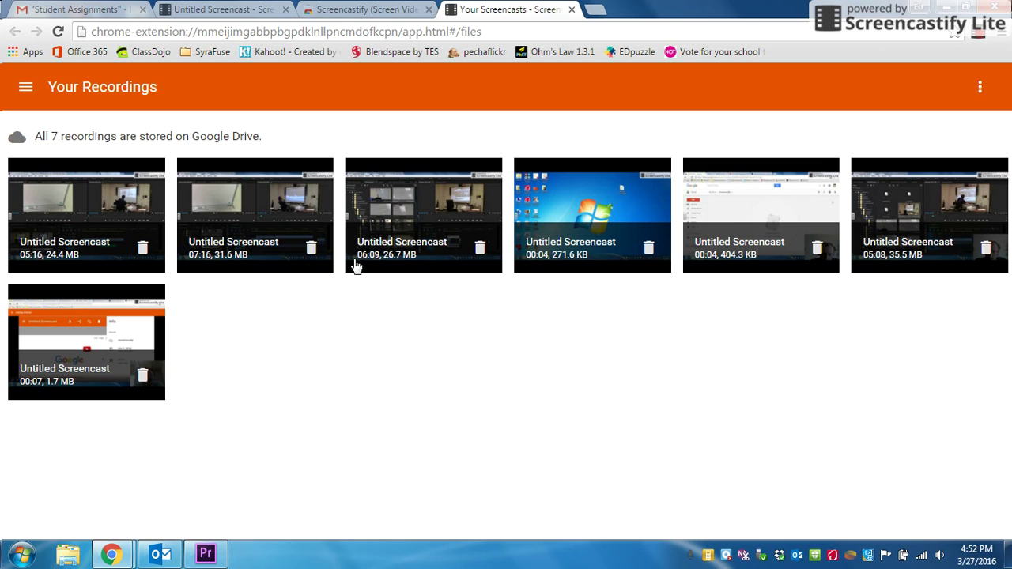
{"action": "left_click", "coordinate": [589, 219]}
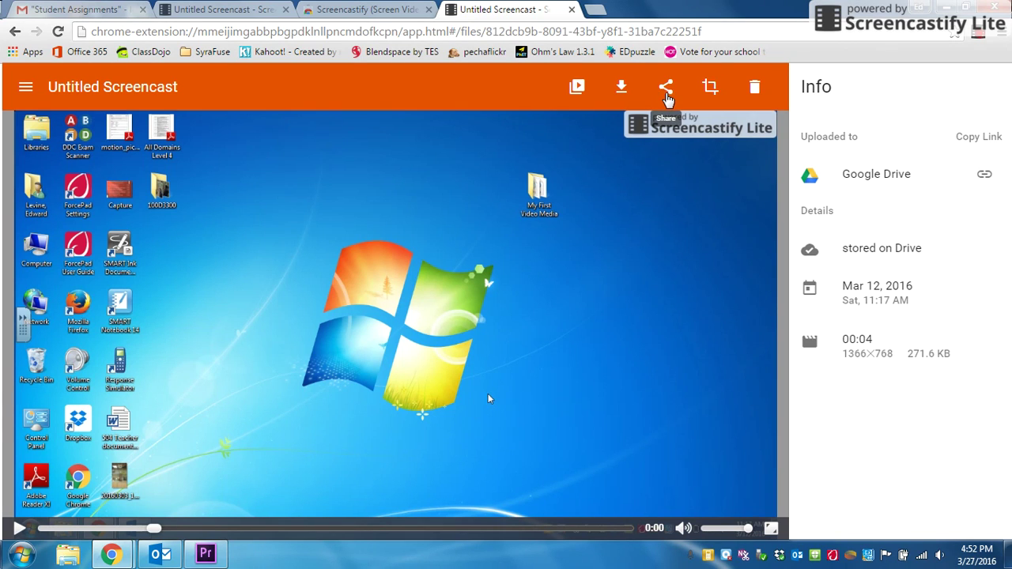
Open the share settings of this screencast and inspect its shareable Google Drive link.
{"action": "left_click", "coordinate": [666, 92]}
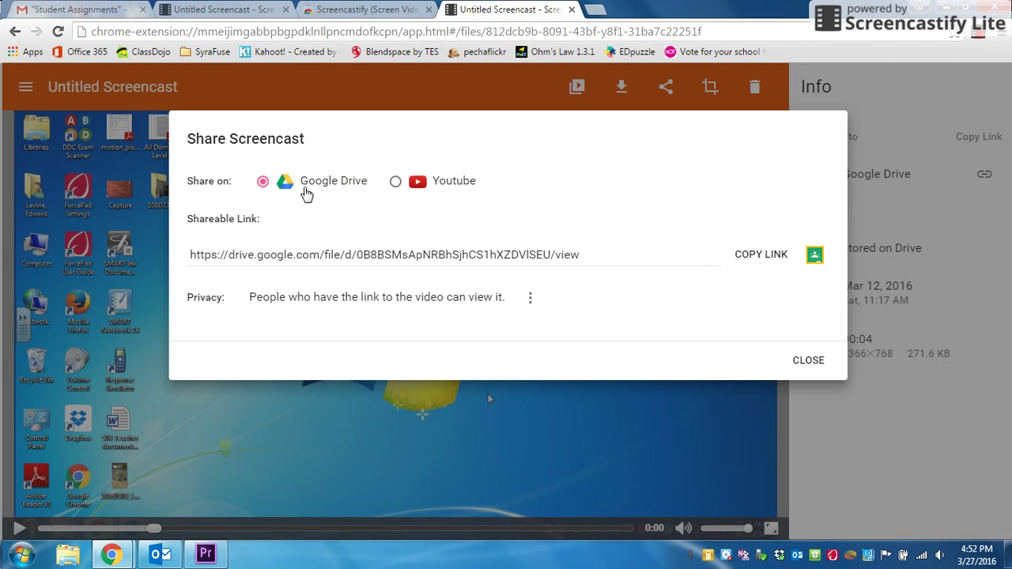
{"action": "left_click", "coordinate": [455, 258]}
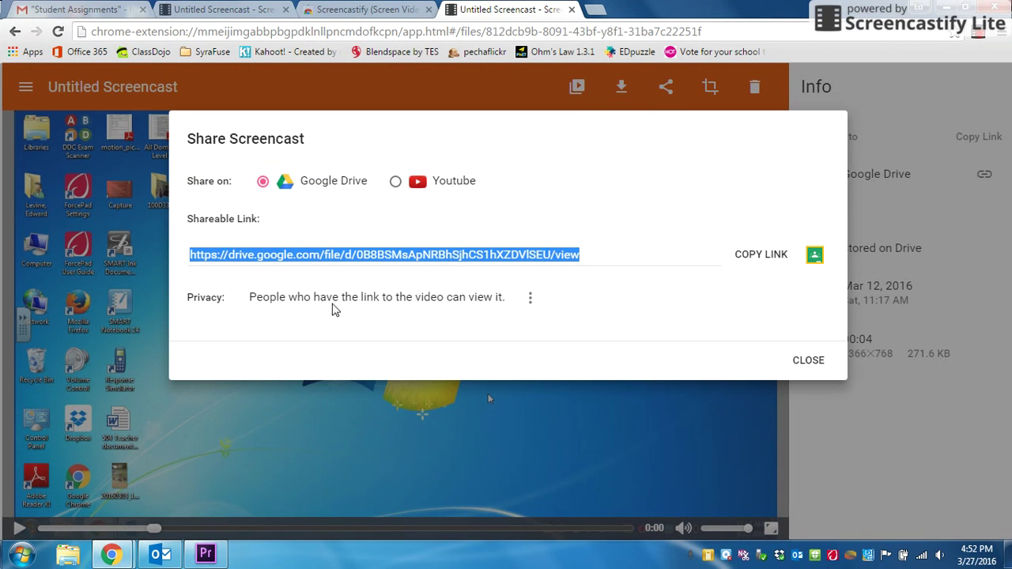
{"action": "left_click", "coordinate": [339, 300]}
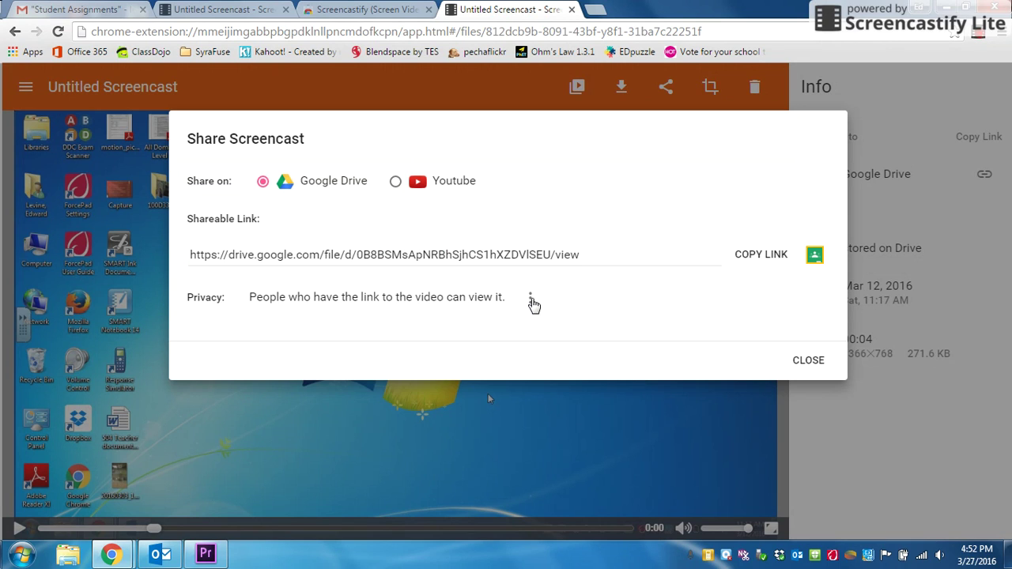
Expand the privacy choices of the screencast, try Private and set it back to Unlisted.
{"action": "left_click", "coordinate": [530, 298]}
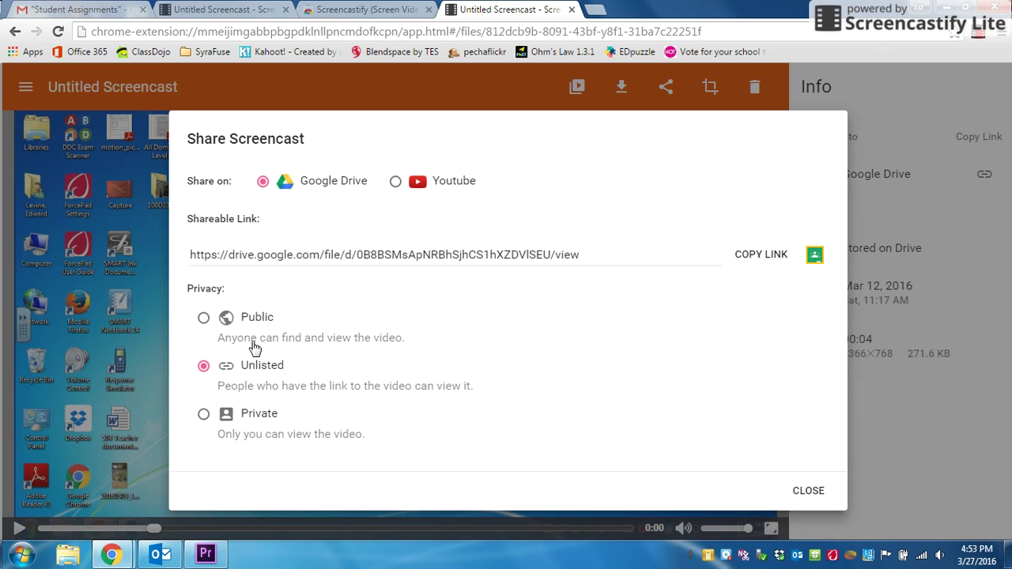
{"action": "left_click", "coordinate": [247, 417]}
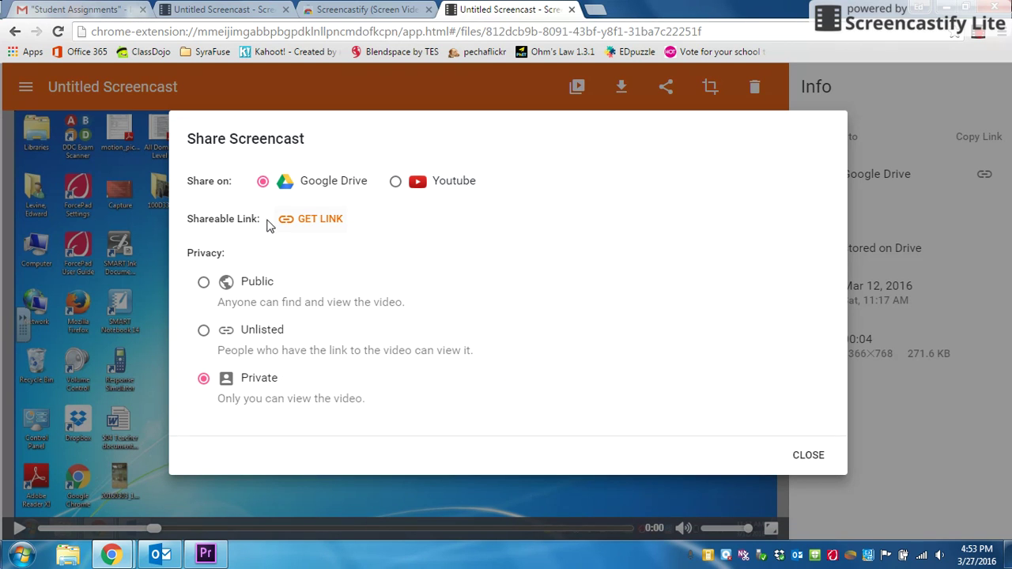
{"action": "left_click", "coordinate": [278, 342]}
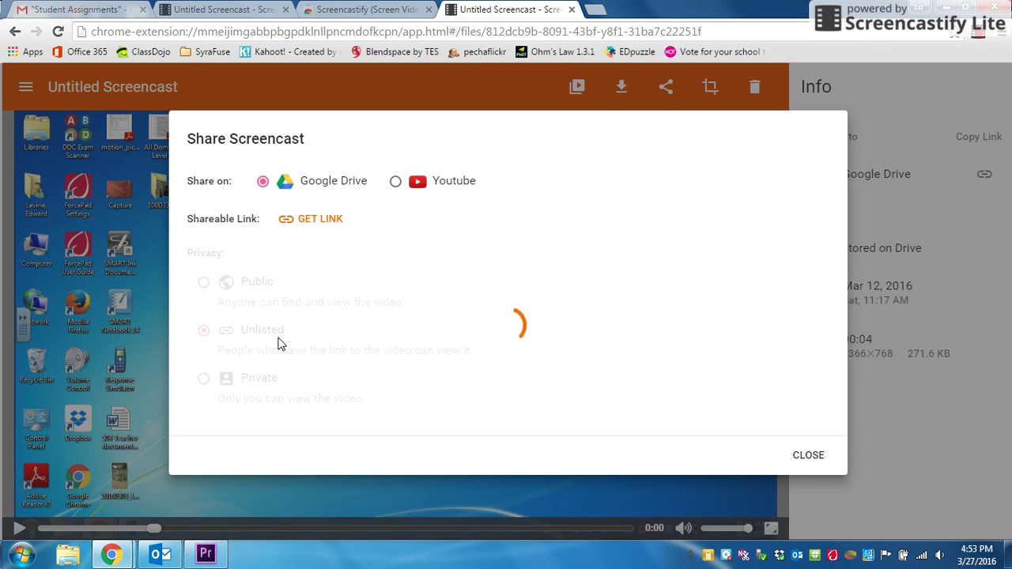
Copy the screencast's shareable Google Drive link.
{"action": "left_click", "coordinate": [586, 259]}
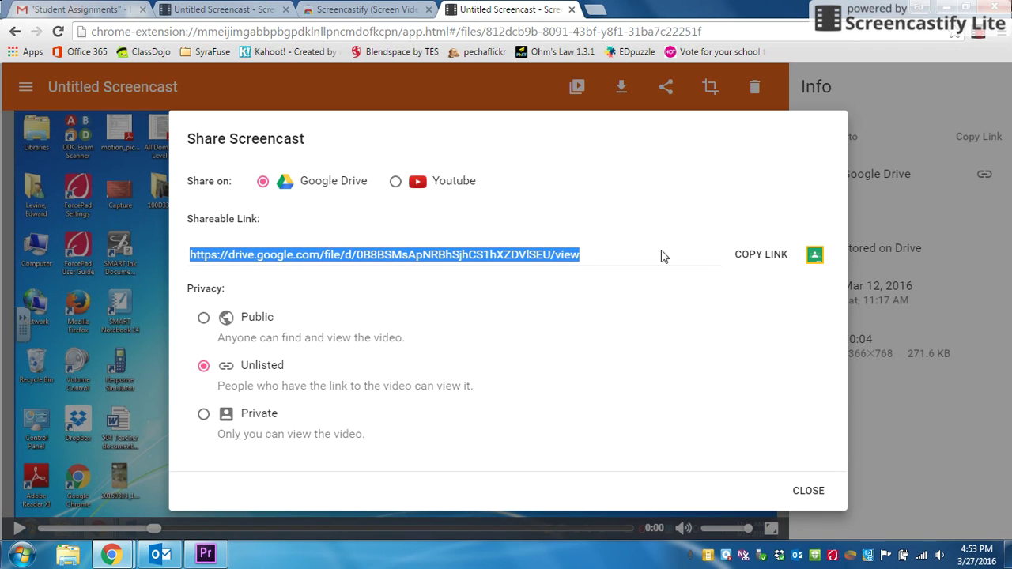
{"action": "left_click", "coordinate": [752, 253]}
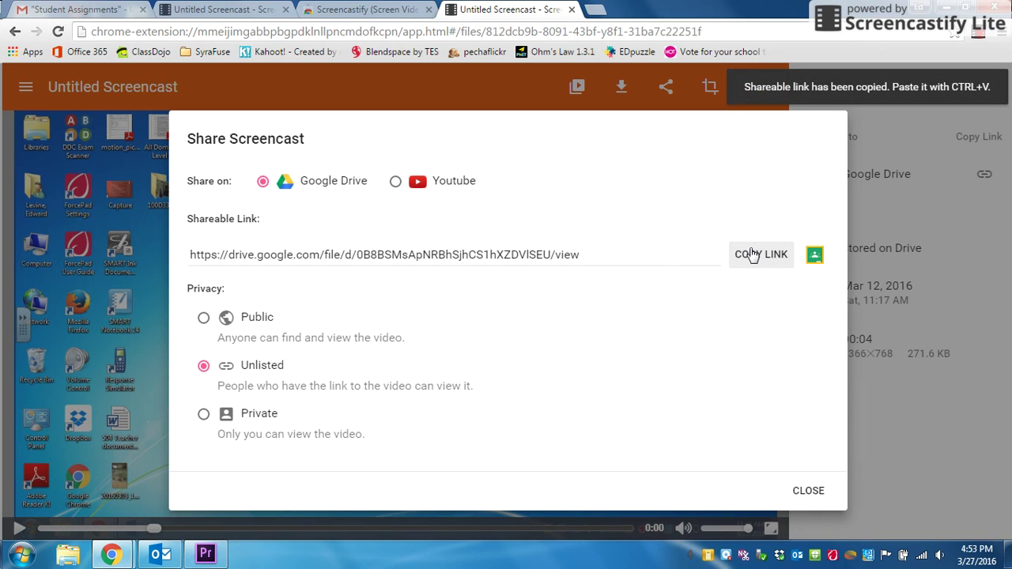
Switch to Gmail, start a new message and address it to the teacher's own Gmail contact.
{"action": "left_click", "coordinate": [69, 9]}
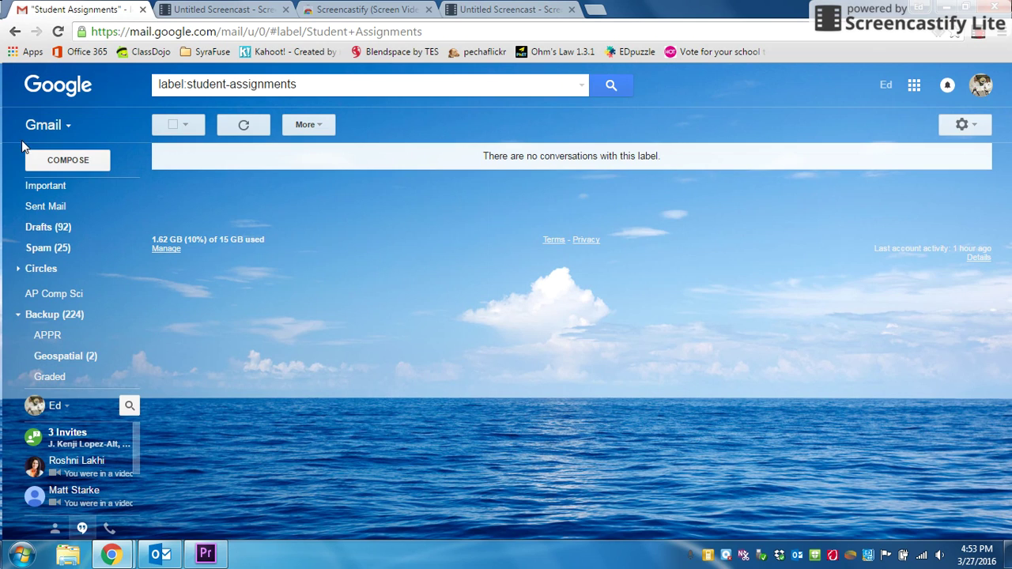
{"action": "left_click", "coordinate": [68, 160]}
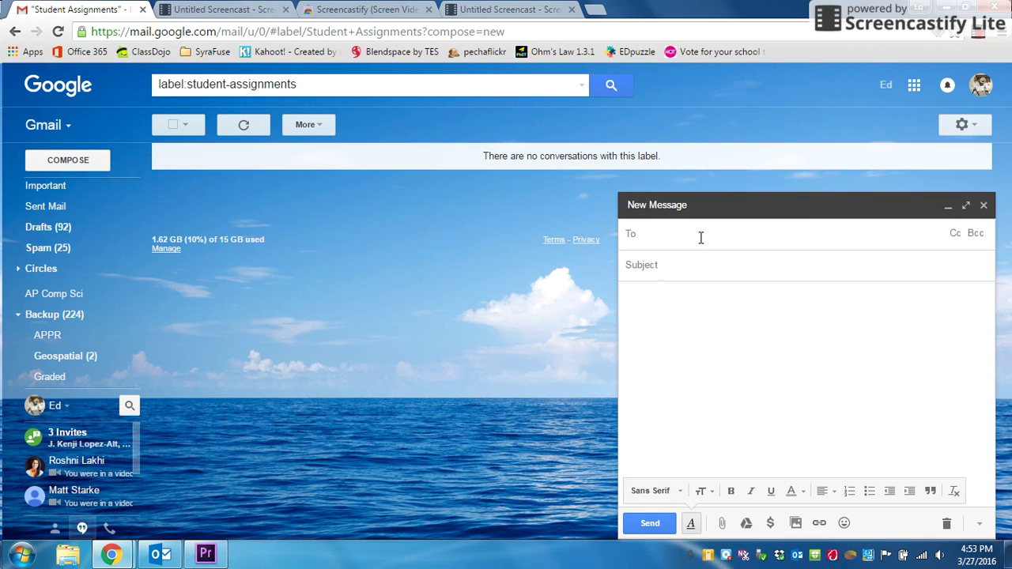
{"action": "type", "text": "levine"}
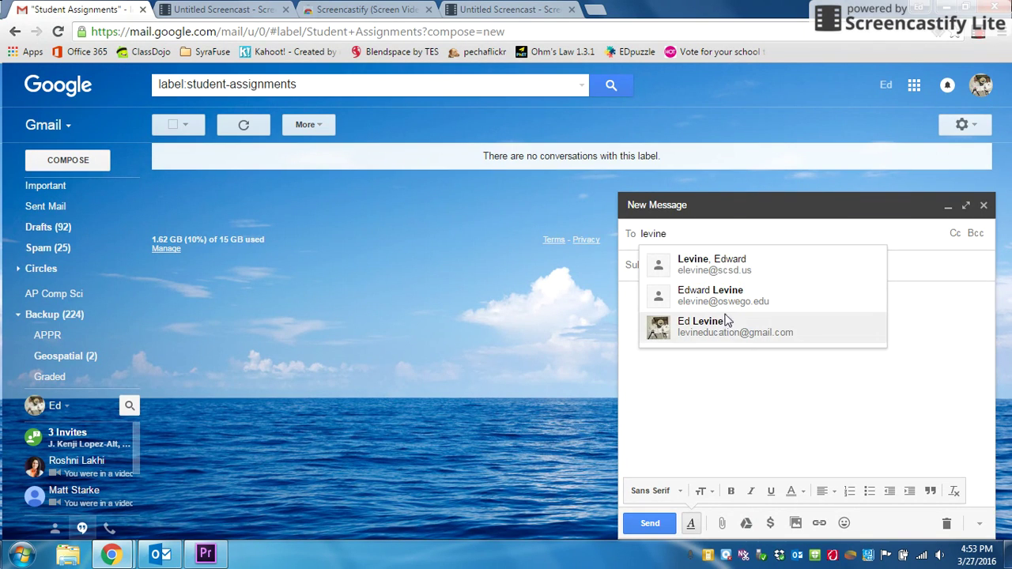
{"action": "left_click", "coordinate": [719, 326]}
{"action": "double_click", "coordinate": [662, 233]}
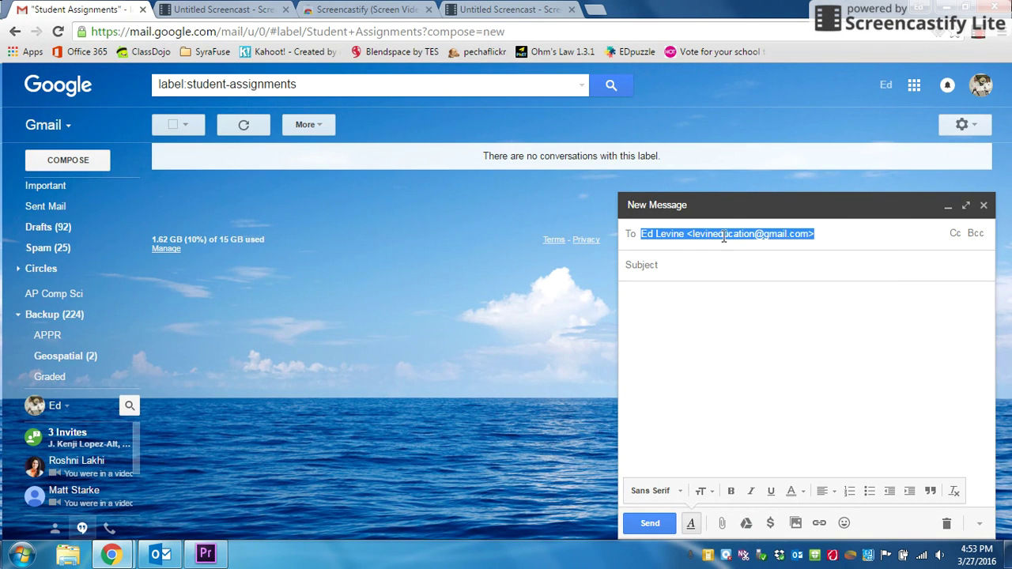
Enter the subject "Robo cell problem" and paste the copied Google Drive link into the message body.
{"action": "left_click", "coordinate": [683, 266]}
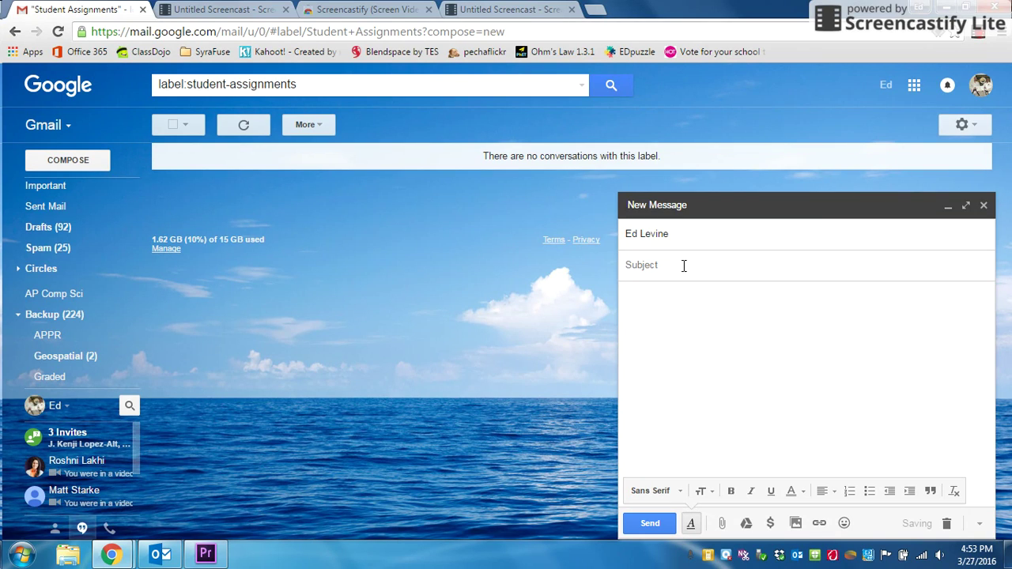
{"action": "type", "text": "Robo cell problem"}
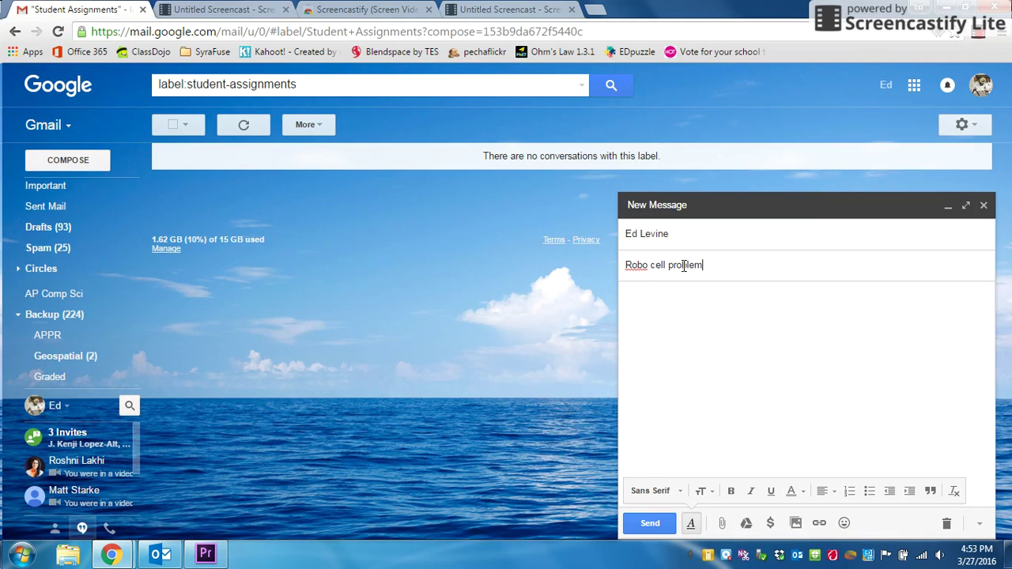
{"action": "left_click", "coordinate": [655, 340]}
{"action": "right_click", "coordinate": [654, 340]}
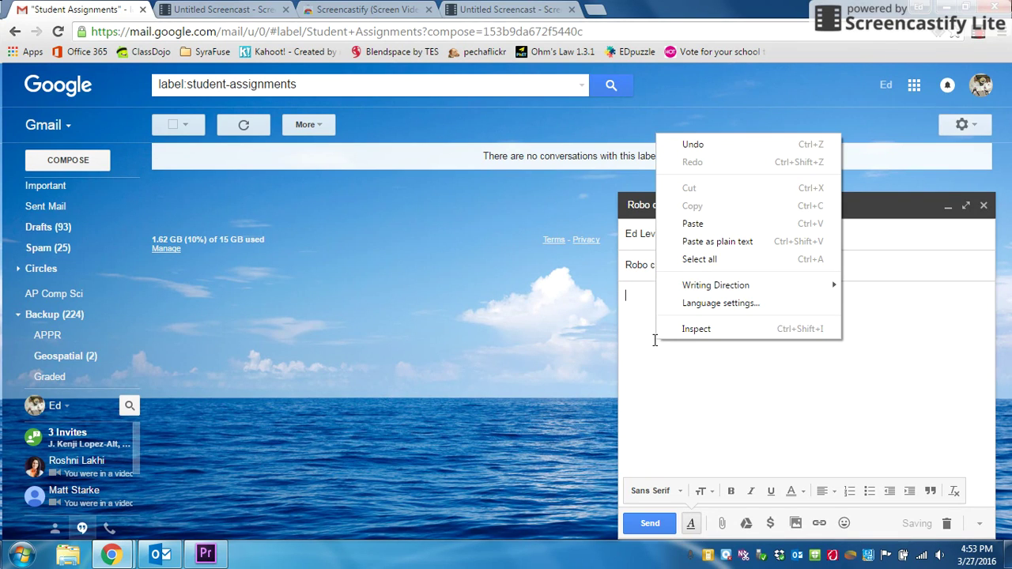
{"action": "left_click", "coordinate": [722, 226]}
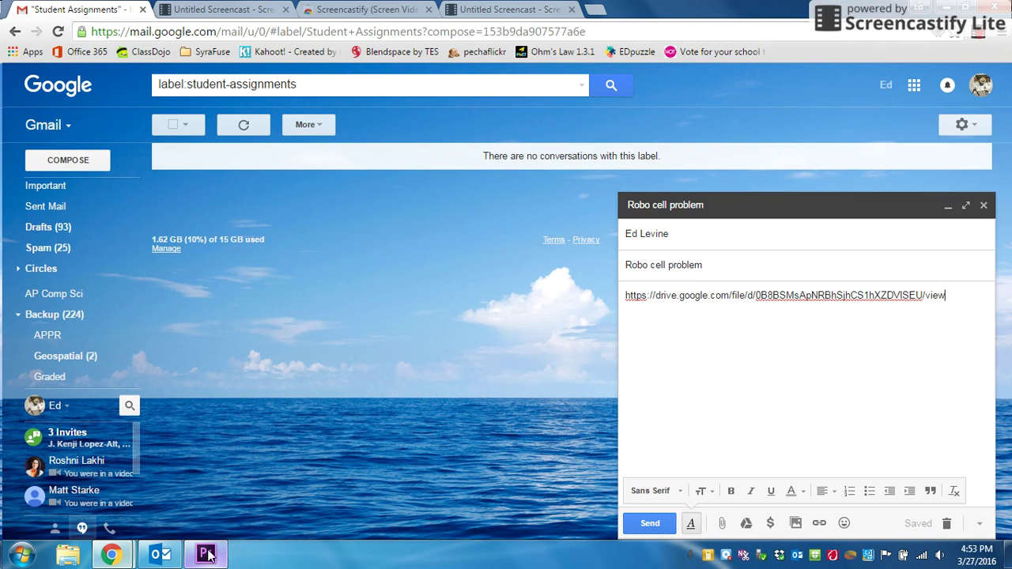
Switch to Adobe Premiere Pro, move the DJI00188 sequence's playhead to 00:00:14:12, and return to the Gmail draft.
{"action": "mouse_move", "coordinate": [121, 558]}
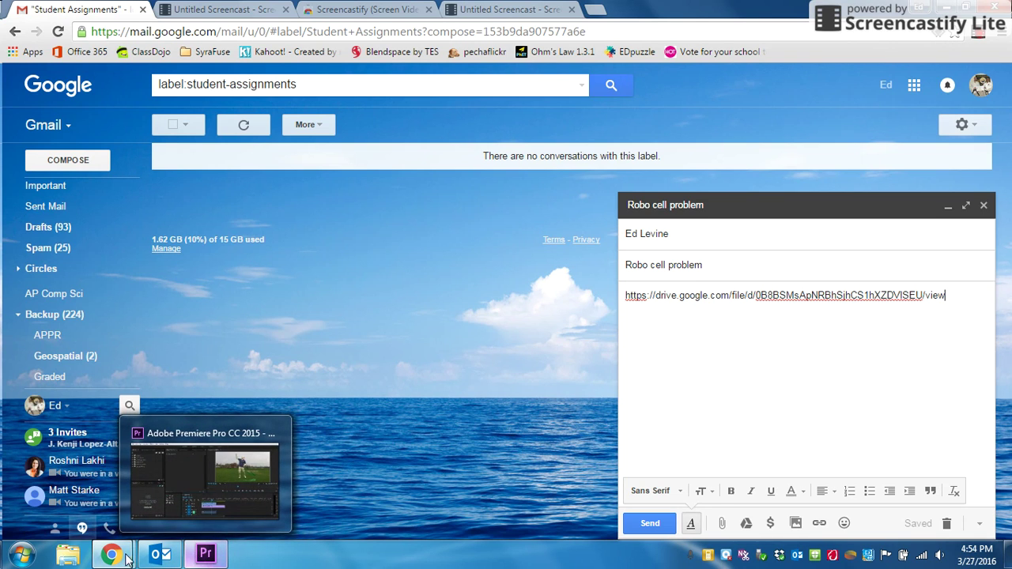
{"action": "left_click", "coordinate": [194, 557]}
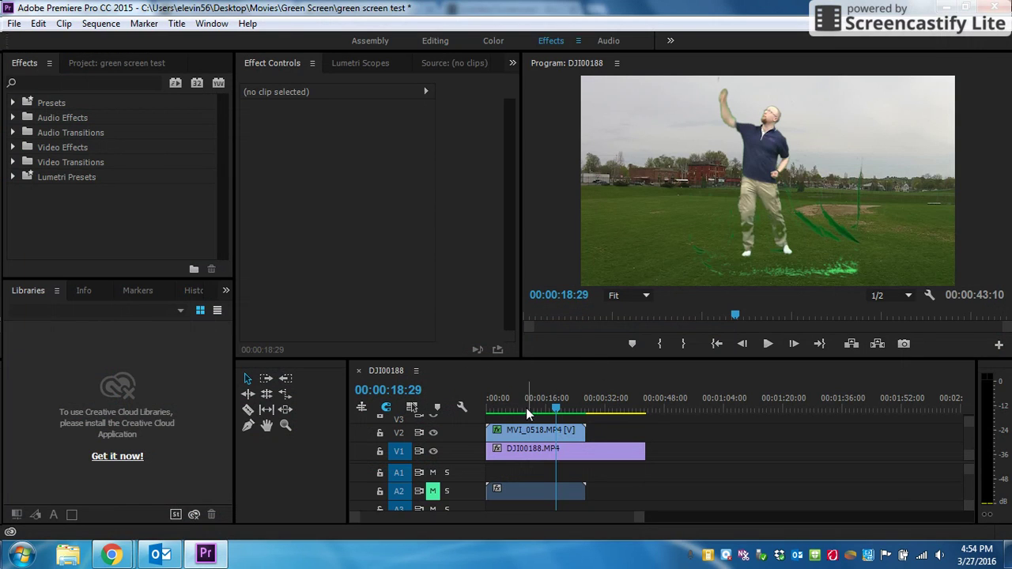
{"action": "mouse_move", "coordinate": [525, 409]}
{"action": "left_mouse_down"}
{"action": "mouse_move", "coordinate": [509, 410]}
{"action": "mouse_move", "coordinate": [539, 410]}
{"action": "left_mouse_up"}
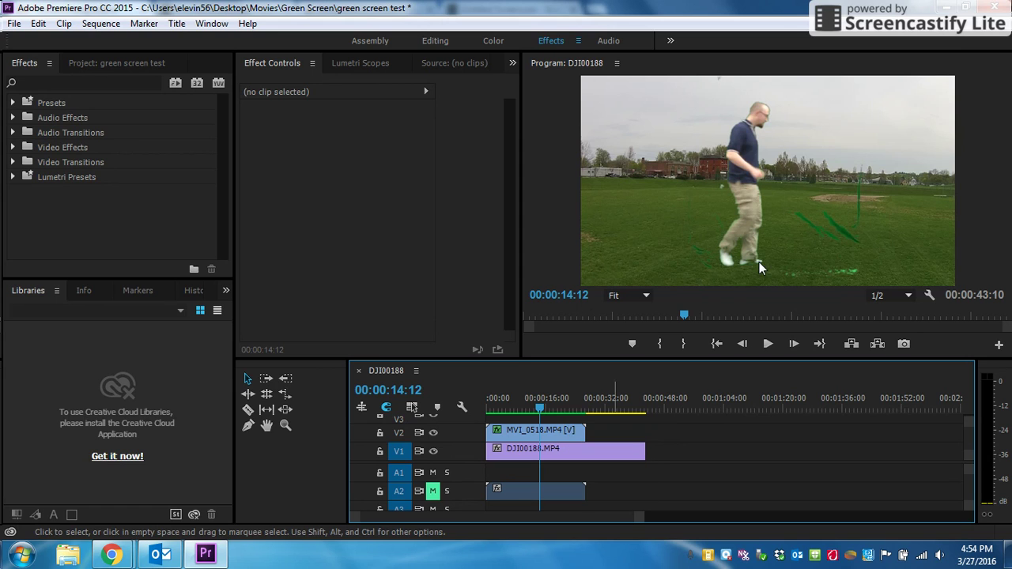
{"action": "left_click", "coordinate": [931, 8]}
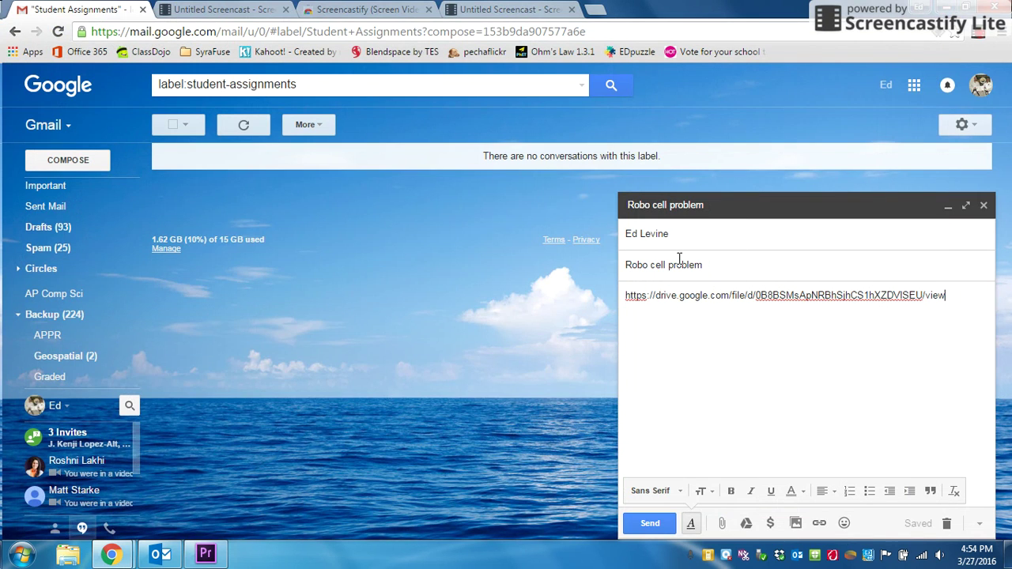
Go back to the screencast's share settings and open the Screencastify controls for the running desktop recording.
{"action": "left_click", "coordinate": [517, 9]}
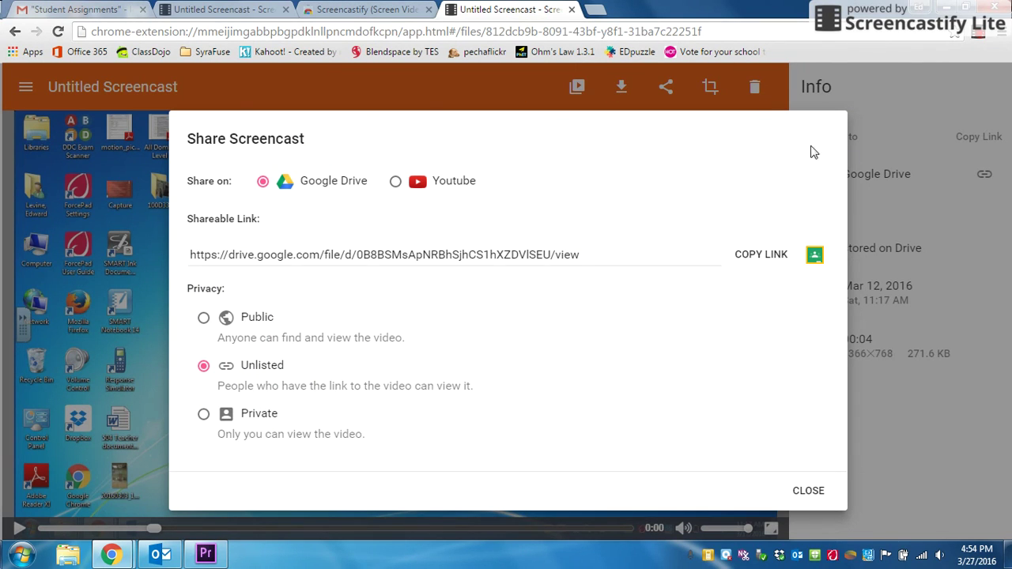
{"action": "left_click", "coordinate": [978, 36]}
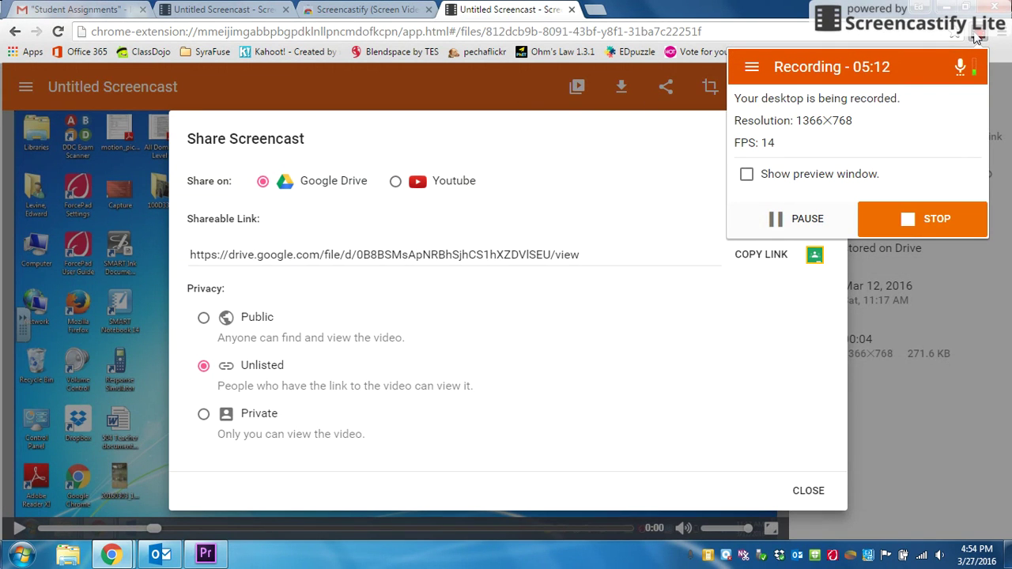